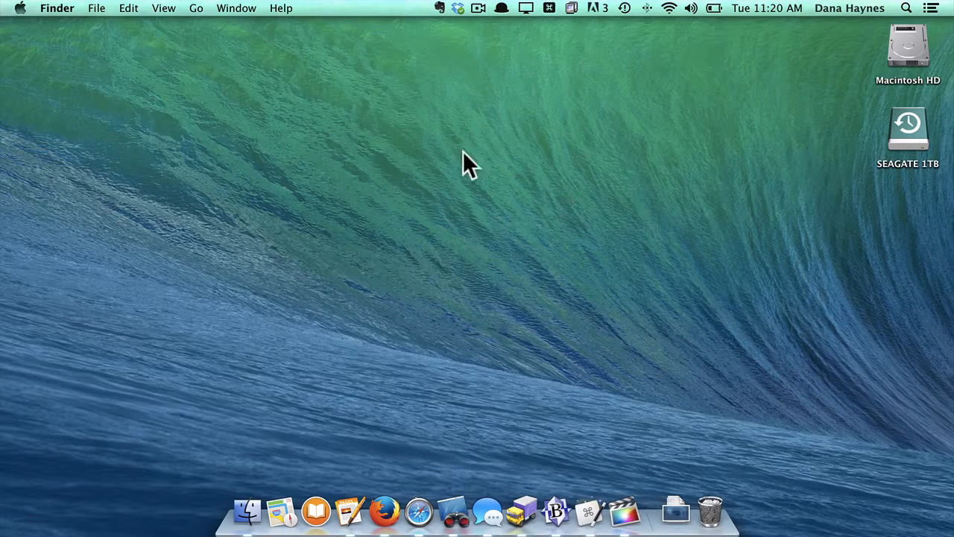
In the Finder preferences, turn the desktop display of hard disks, external disks, and CDs, DVDs and iPods off and back on.
click(60, 9)
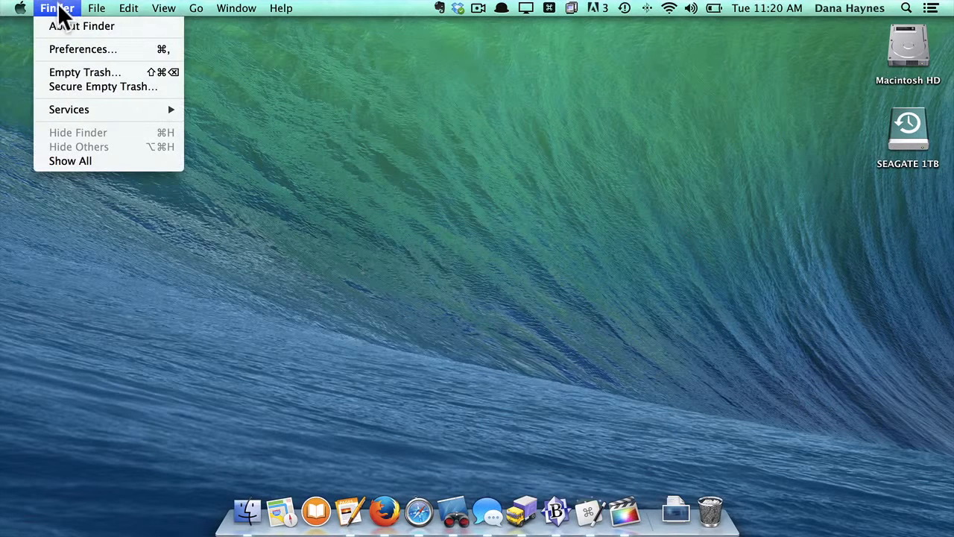
click(65, 49)
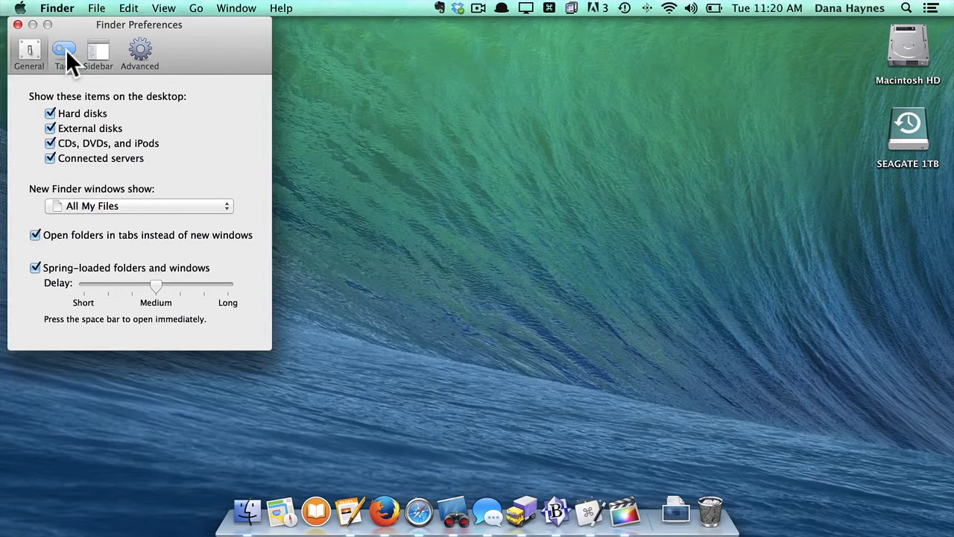
click(81, 112)
click(82, 112)
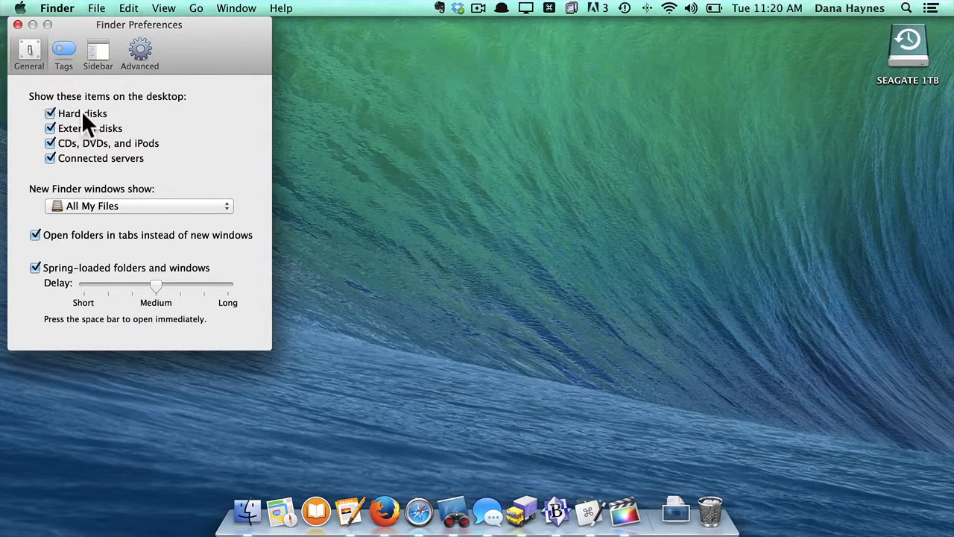
click(81, 127)
click(81, 128)
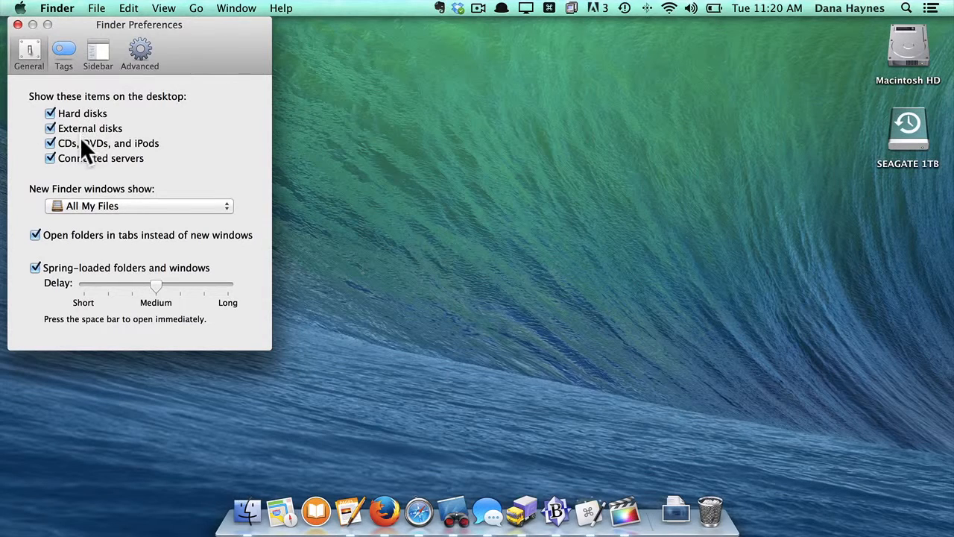
click(82, 142)
click(82, 143)
click(17, 25)
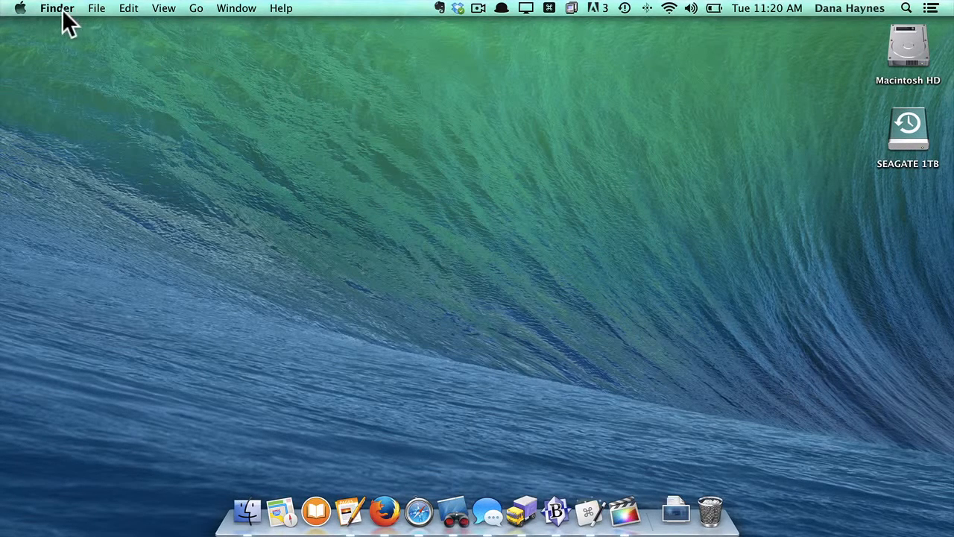
Launch Disk Utility from the Utilities folder.
click(196, 9)
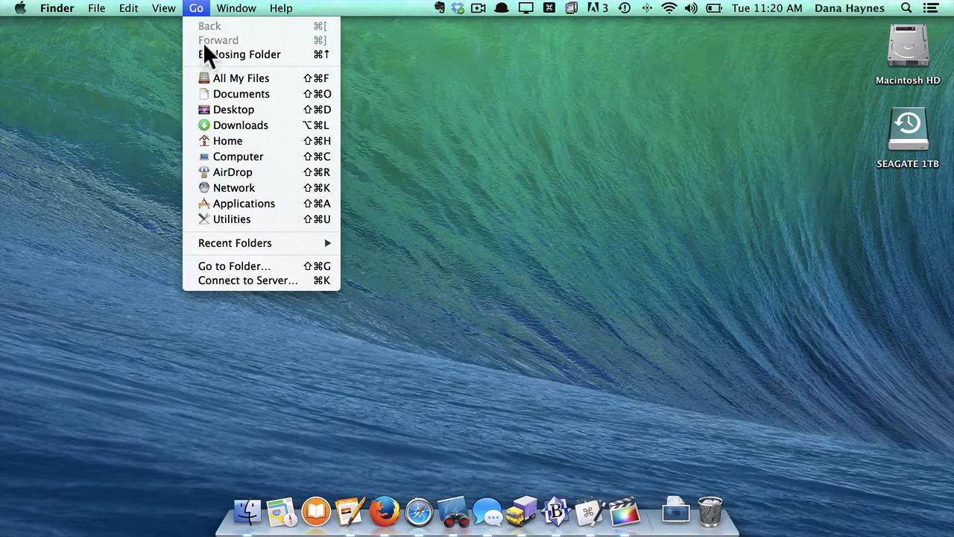
click(219, 217)
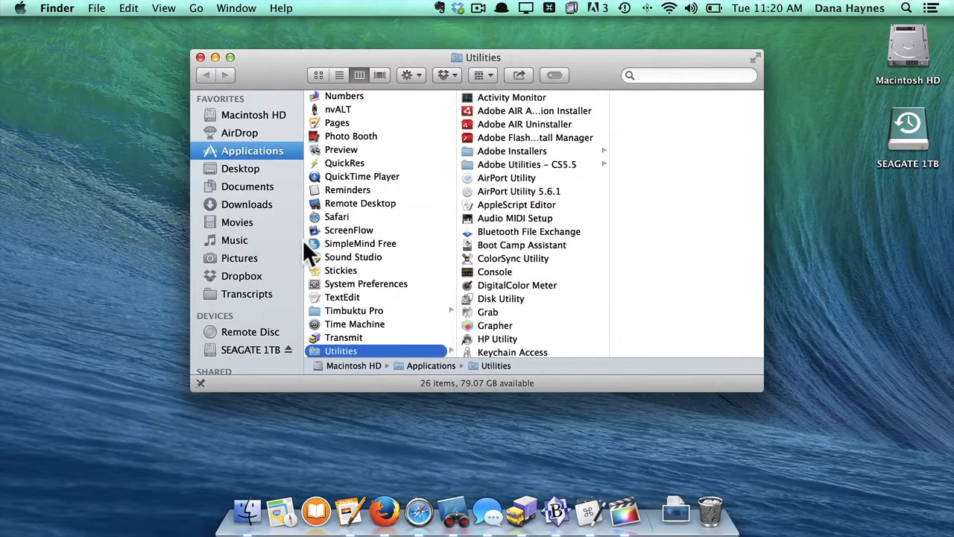
double_click(493, 299)
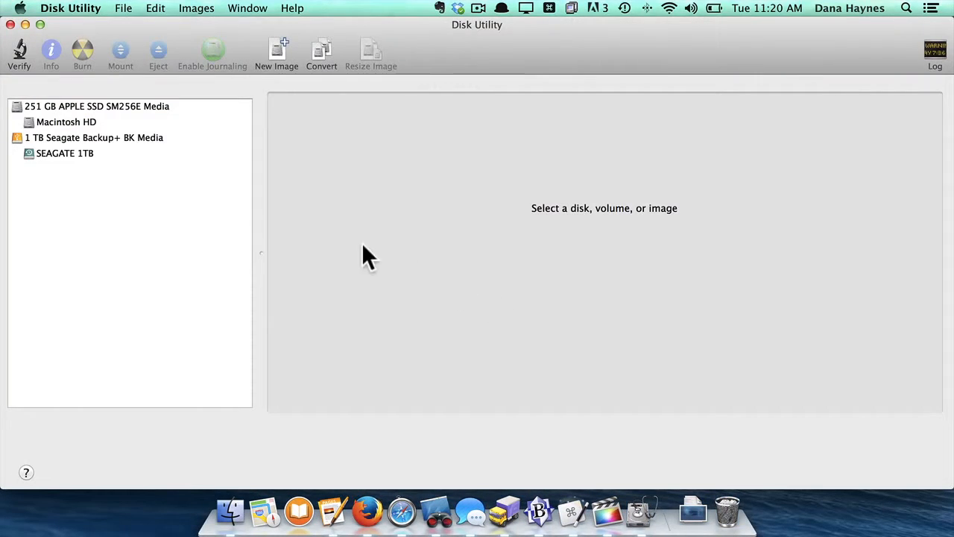
Examine the Macintosh HD volume's First Aid options and the 1 TB Seagate disk's Erase, Partition, RAID, Restore and First Aid options.
click(88, 120)
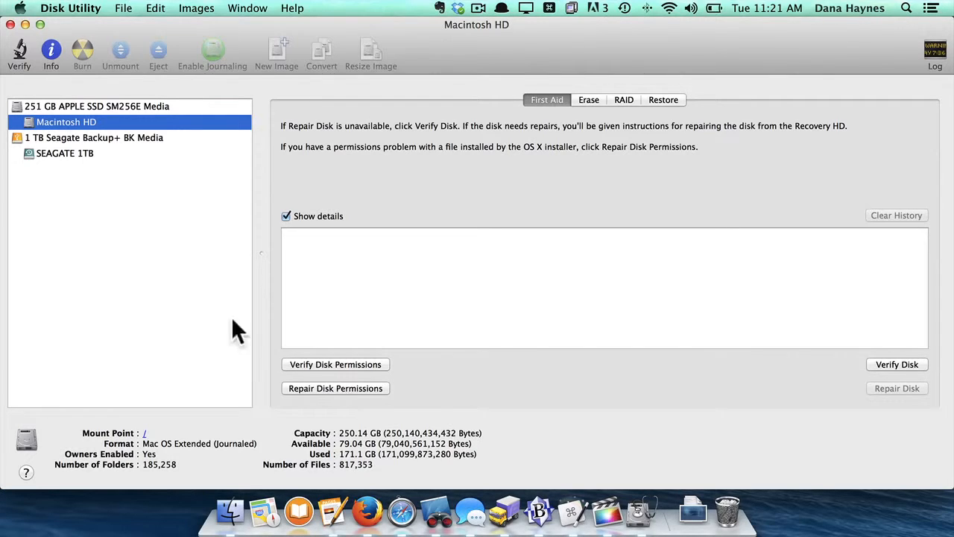
click(92, 137)
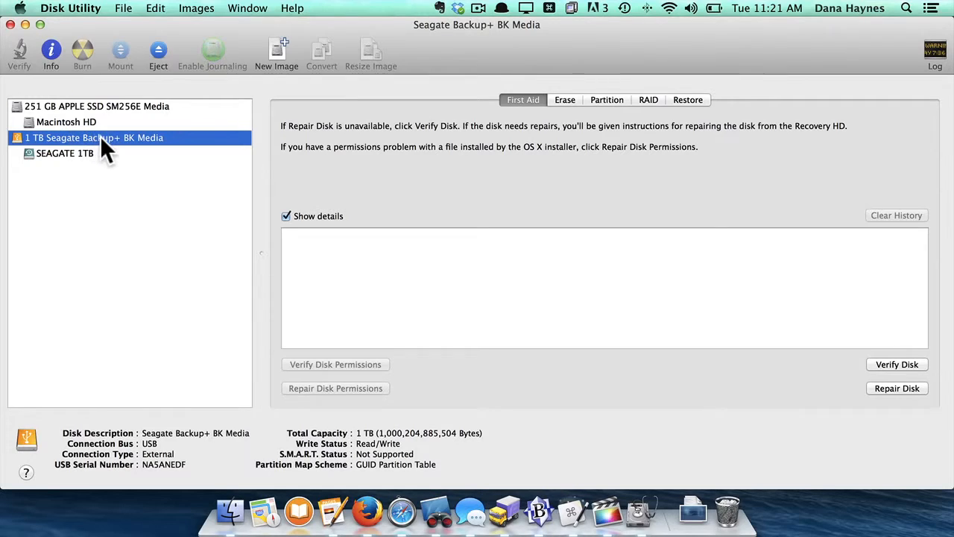
click(565, 102)
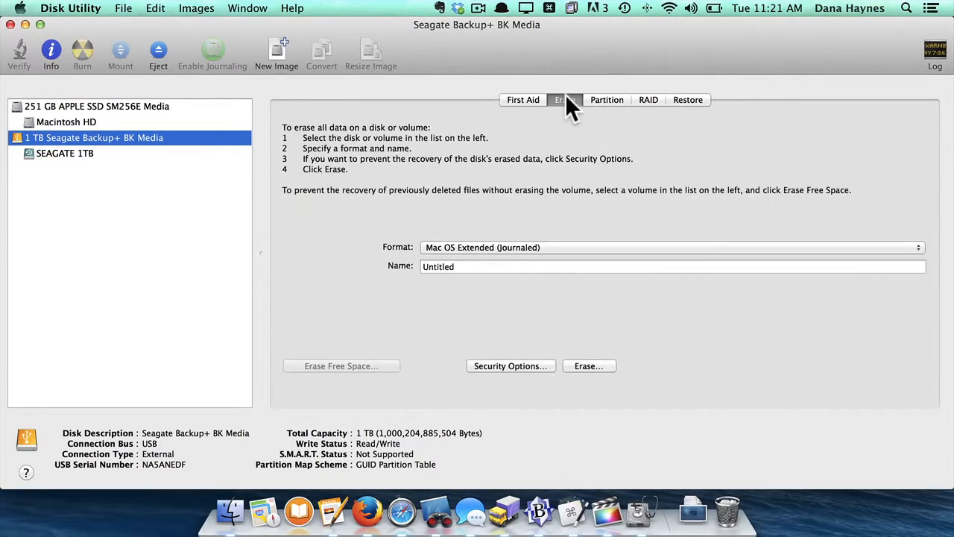
click(606, 101)
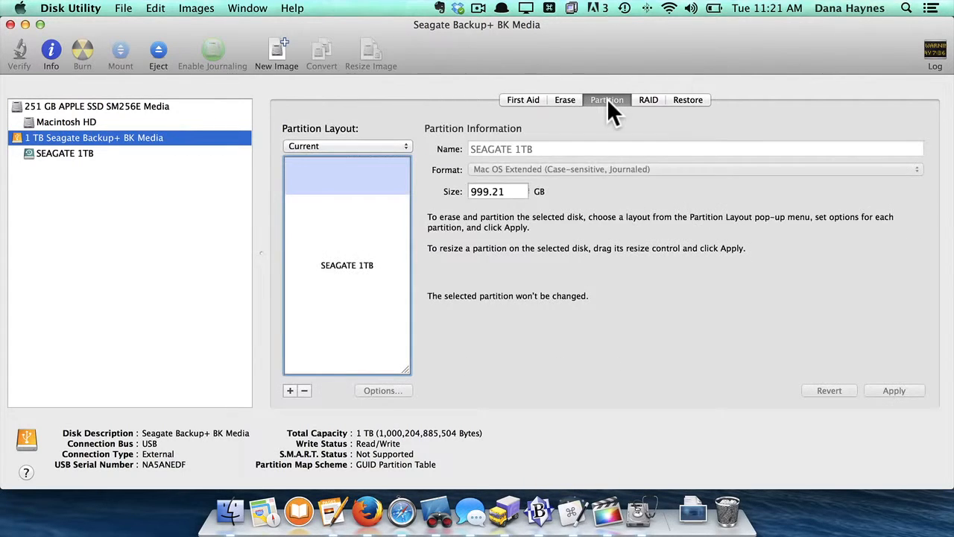
click(647, 103)
click(682, 105)
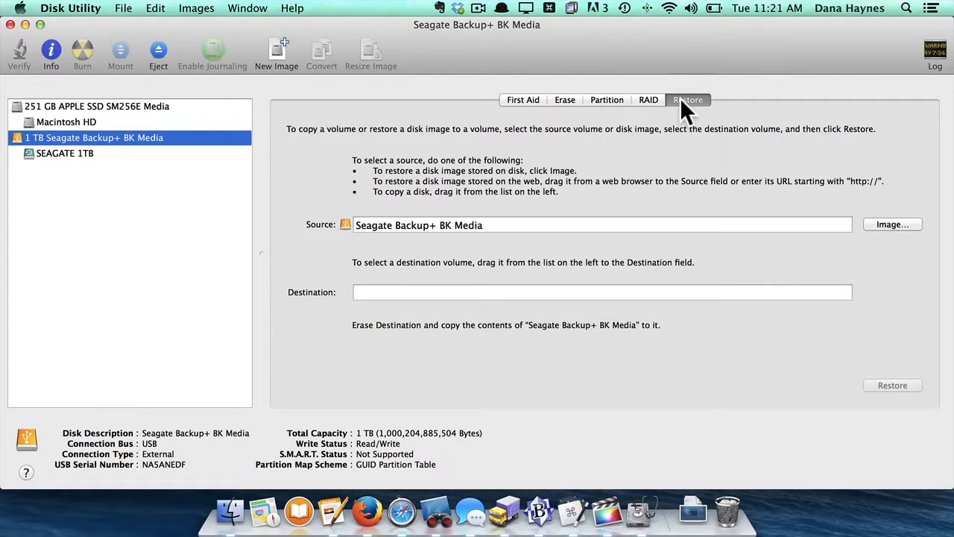
click(536, 98)
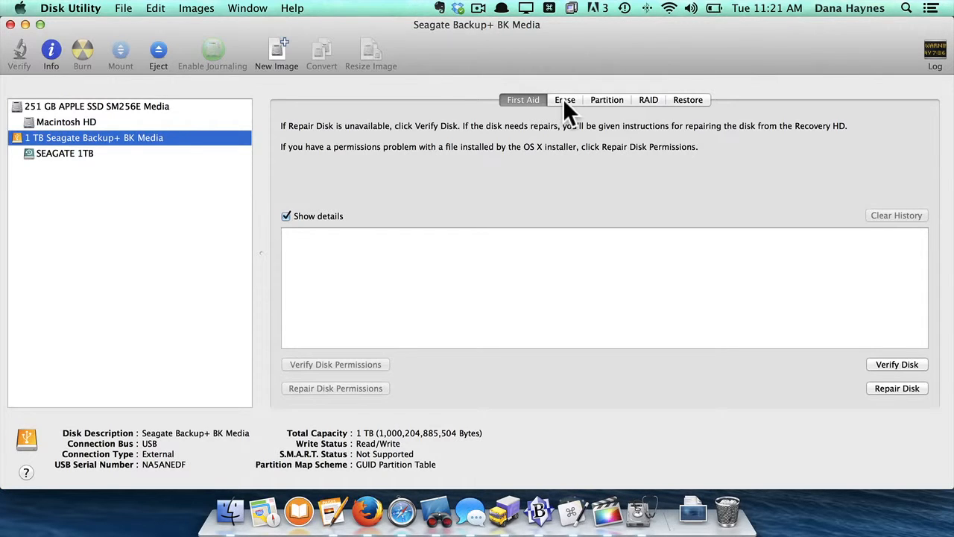
Compare the Erase and Partition settings of the 1 TB Seagate disk and review the formats available for erasing it.
click(564, 104)
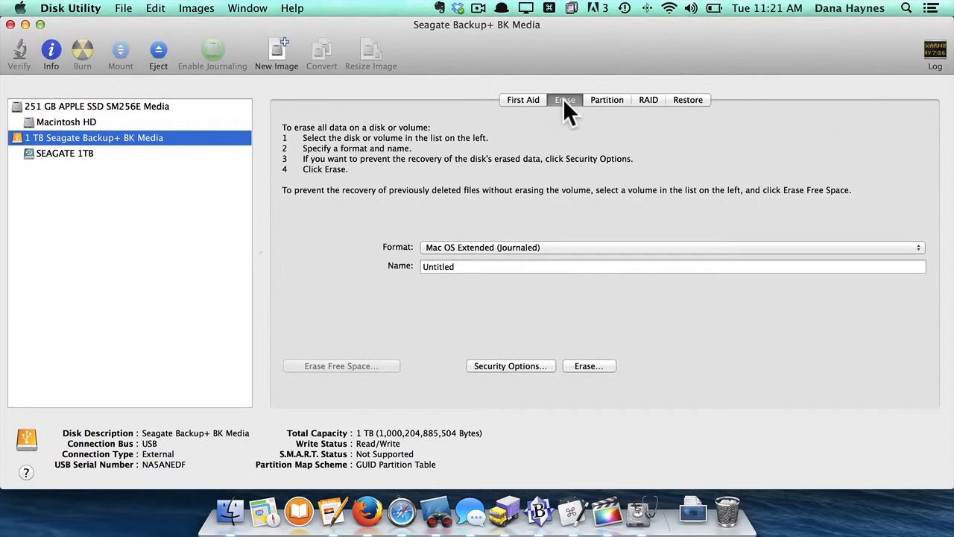
click(602, 103)
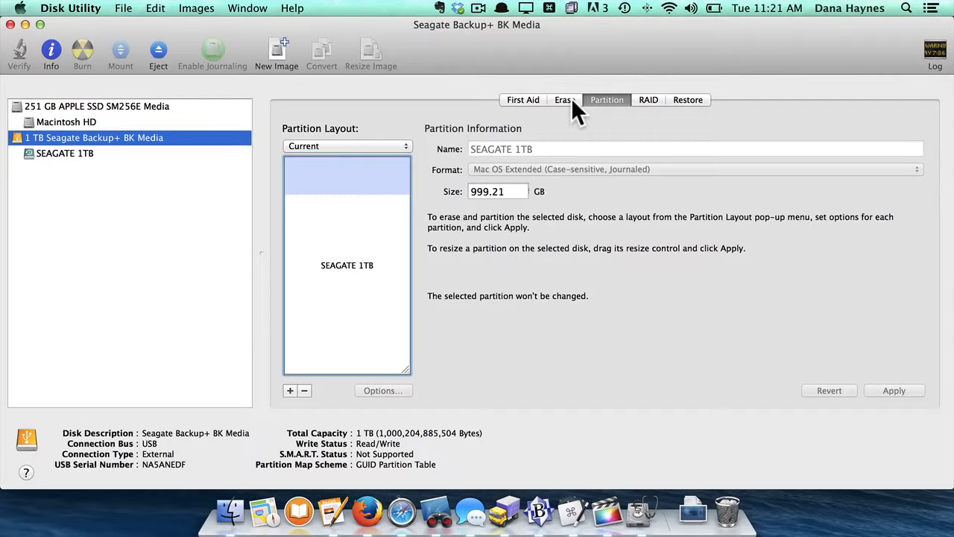
click(571, 101)
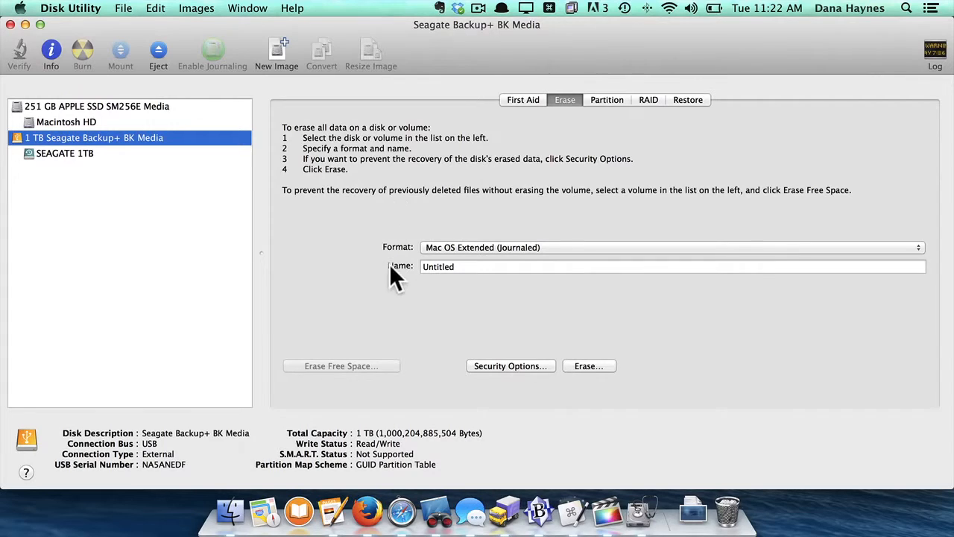
click(483, 250)
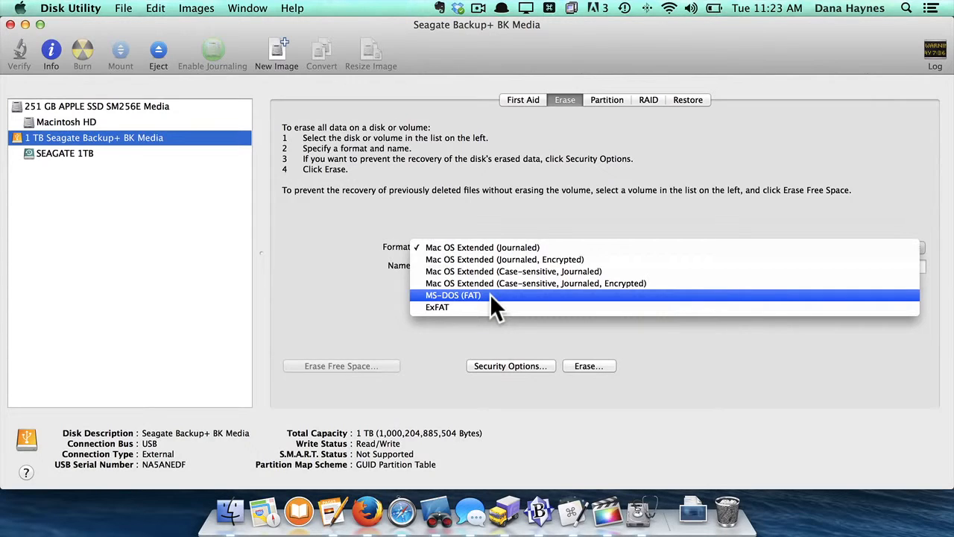
click(486, 204)
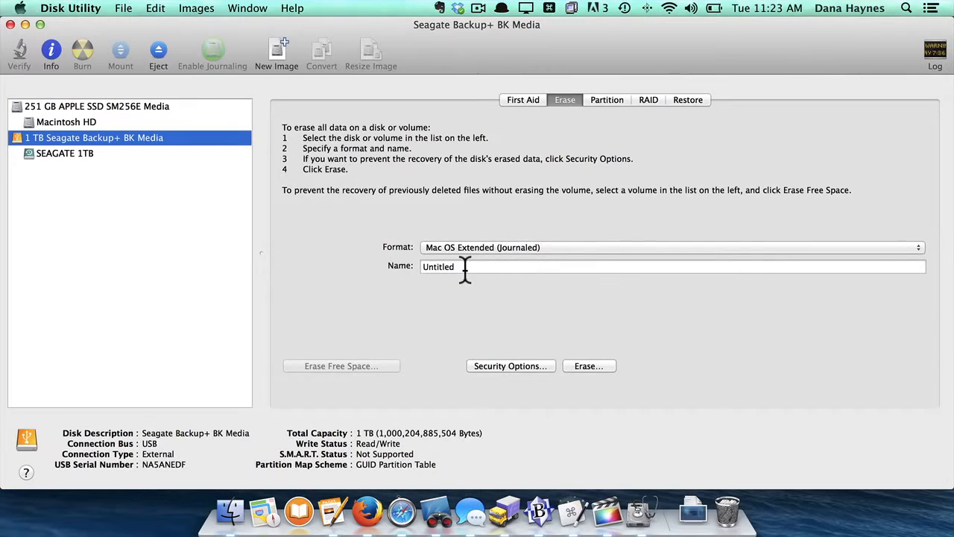
Request erasing the whole 1 TB Seagate disk and cancel at the confirmation.
drag(464, 268, 404, 270)
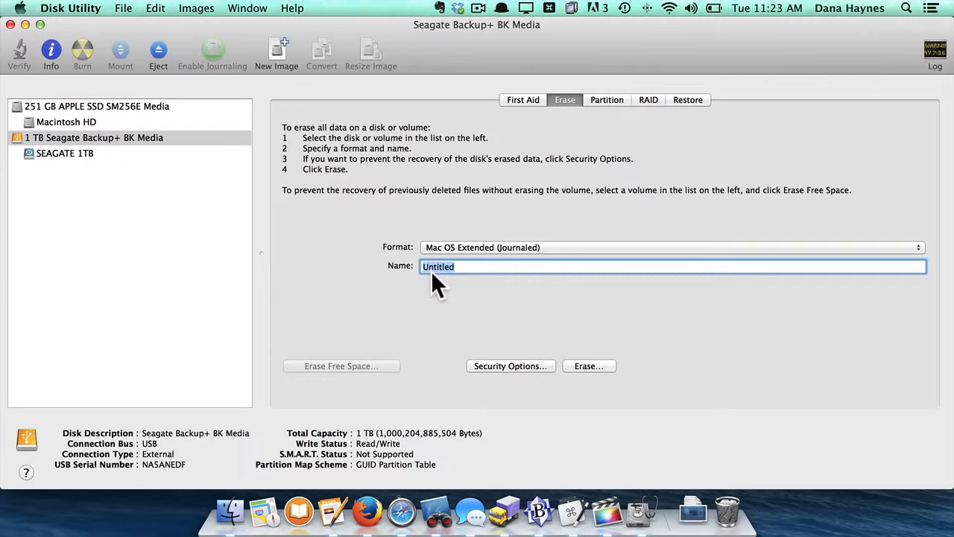
click(588, 366)
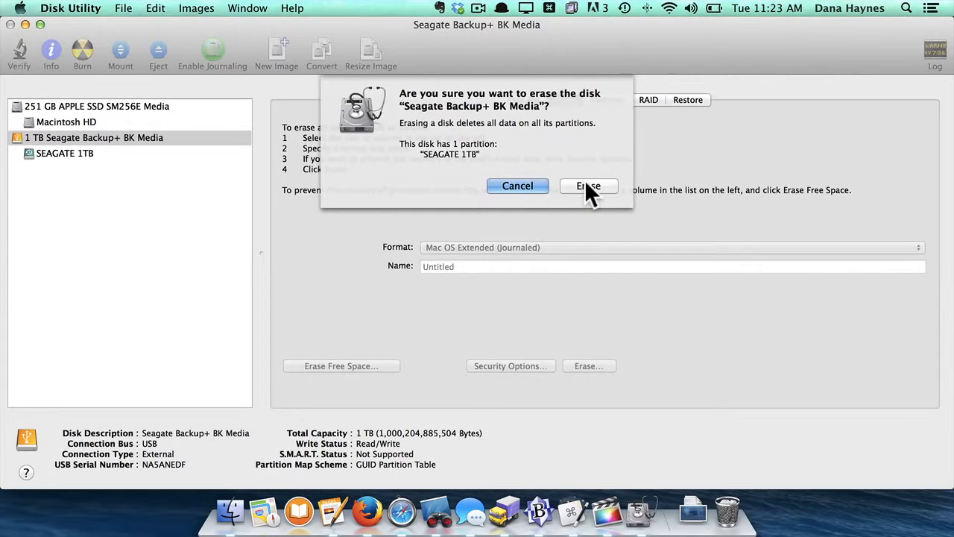
click(527, 184)
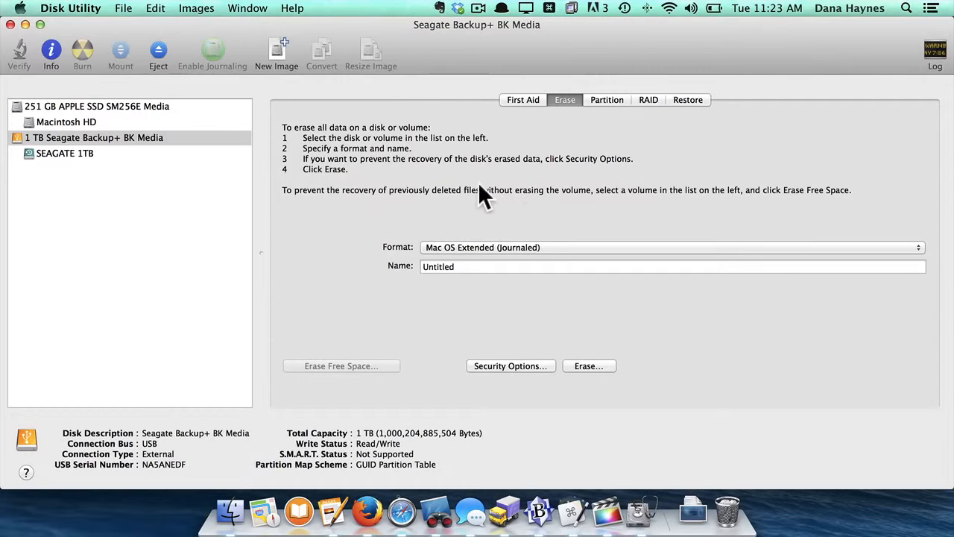
Examine the Erase Free Space options and the available formats for the SEAGATE 1TB volume without erasing anything.
click(79, 155)
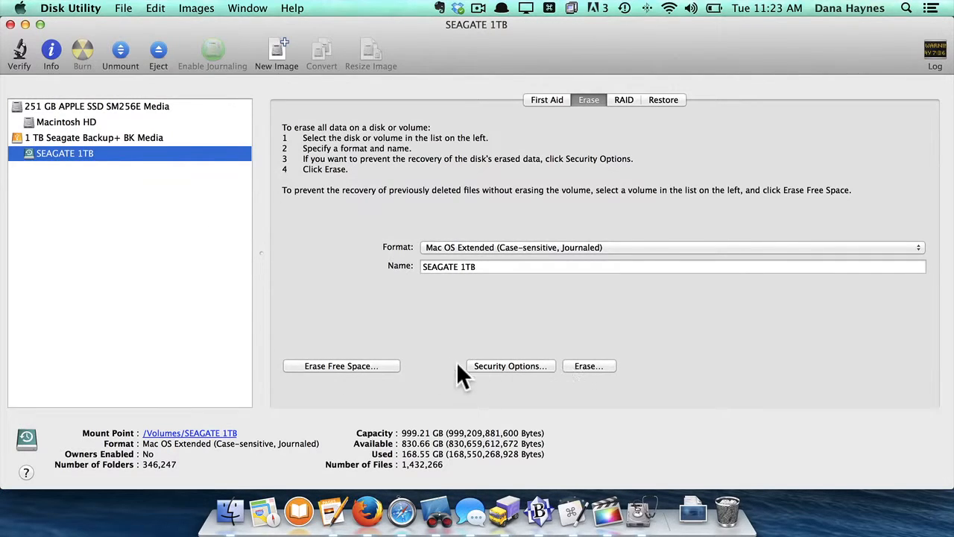
click(360, 369)
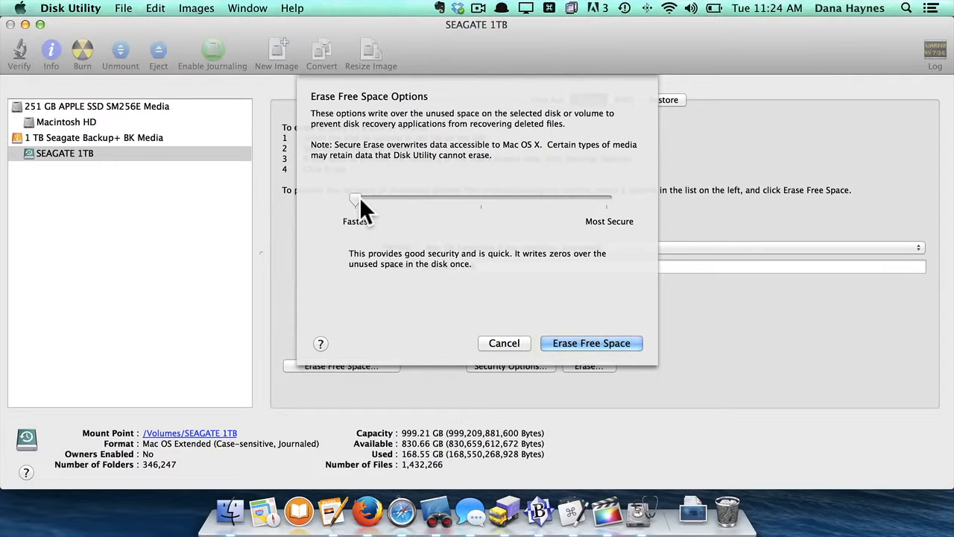
click(497, 339)
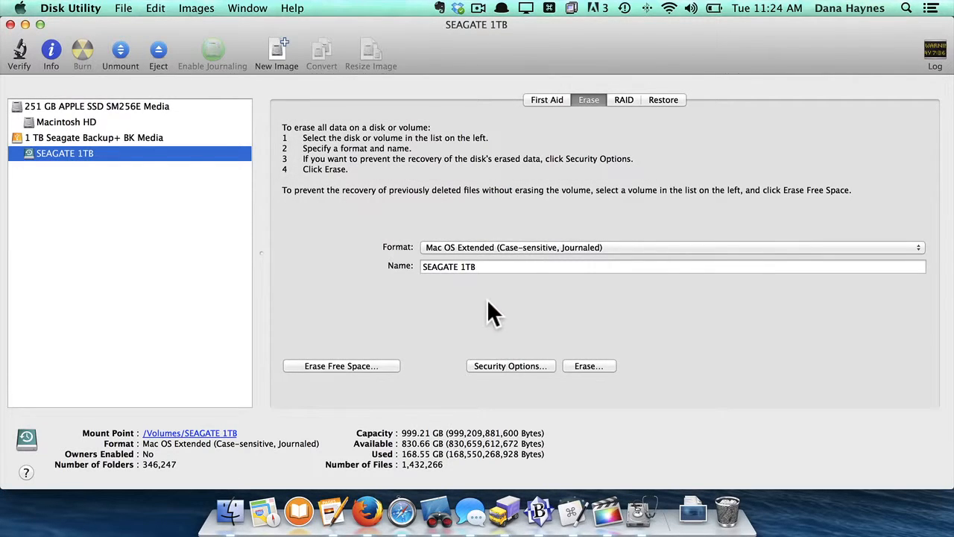
click(488, 247)
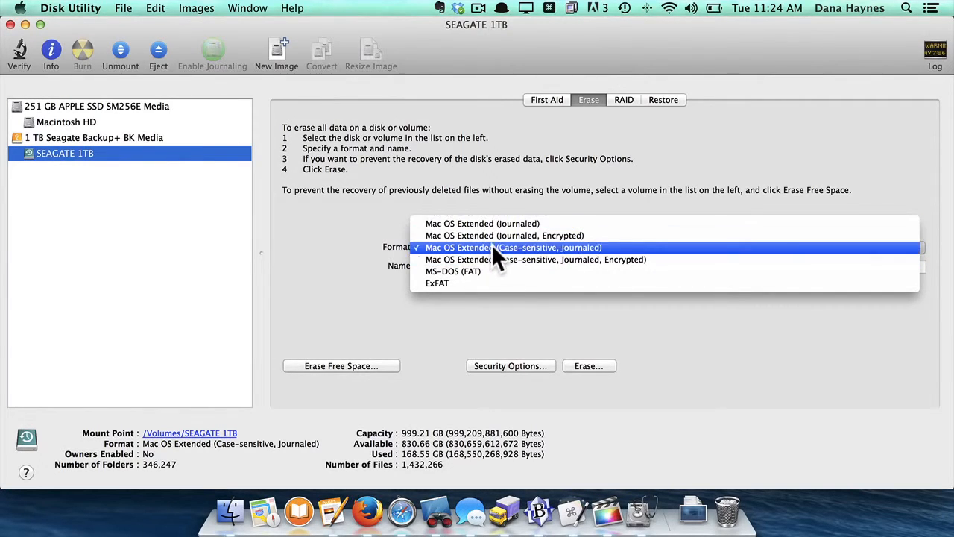
click(492, 223)
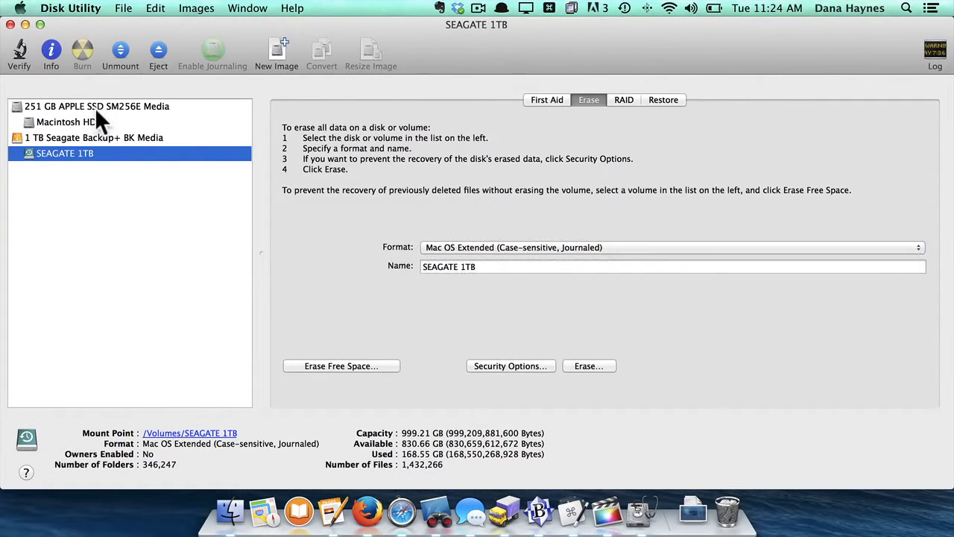
Compare the Erase settings of the 1 TB Seagate disk with those of its SEAGATE 1TB volume.
click(75, 139)
click(77, 155)
click(81, 138)
click(82, 153)
click(83, 139)
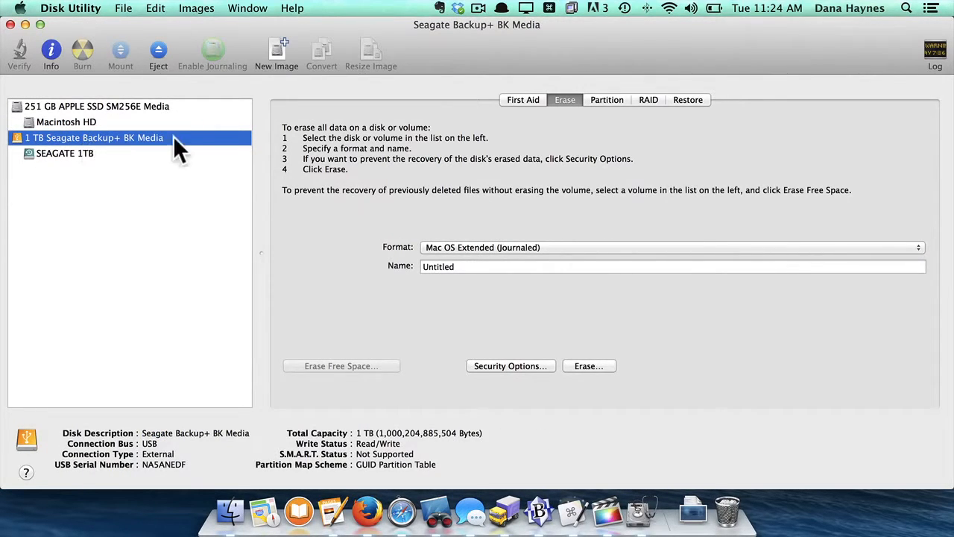
Set the 1 TB Seagate disk's partition layout to 4 partitions and enlarge the first partition to about 306 GB.
click(618, 100)
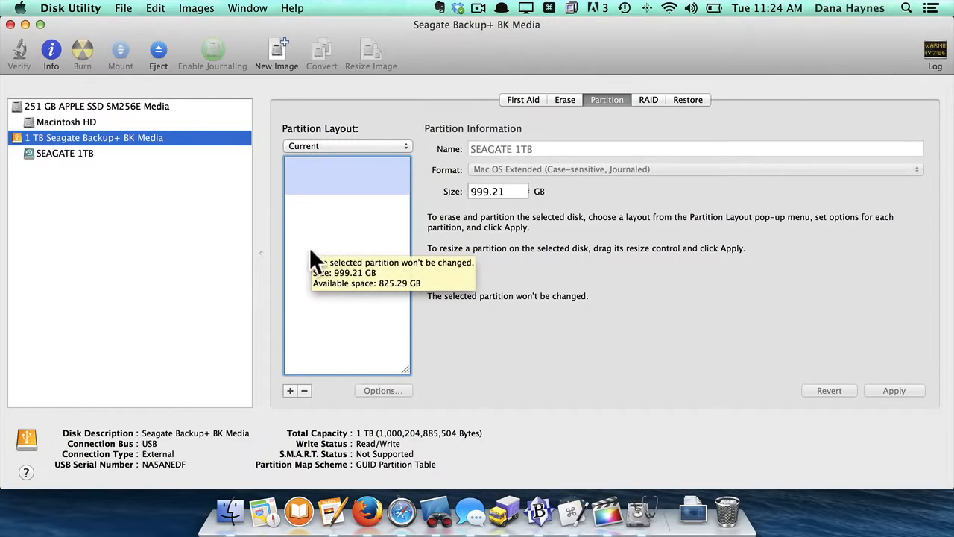
click(324, 147)
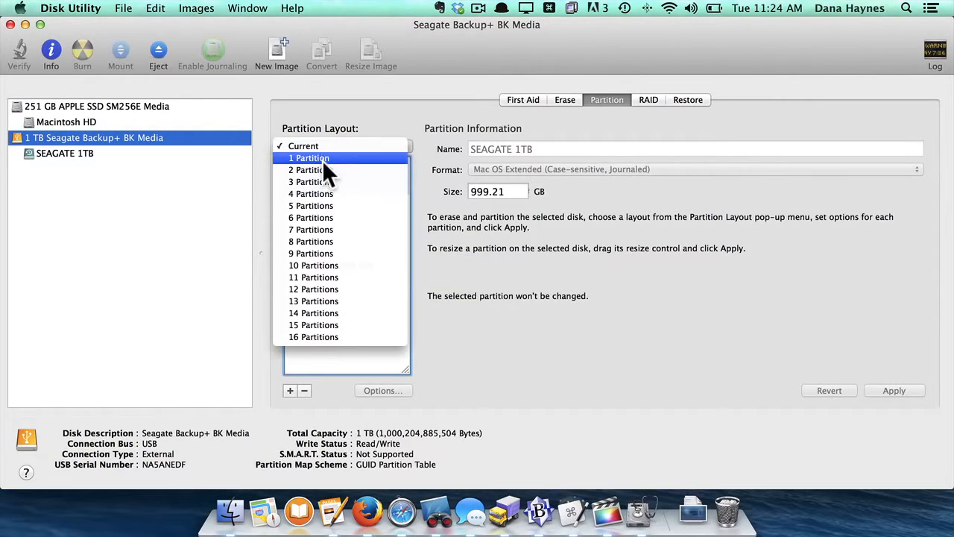
click(325, 171)
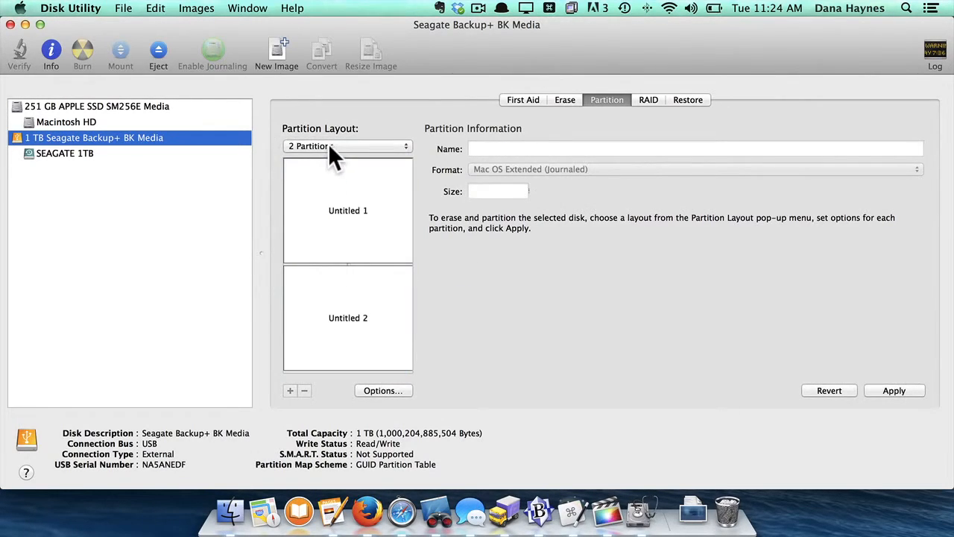
click(329, 147)
click(332, 171)
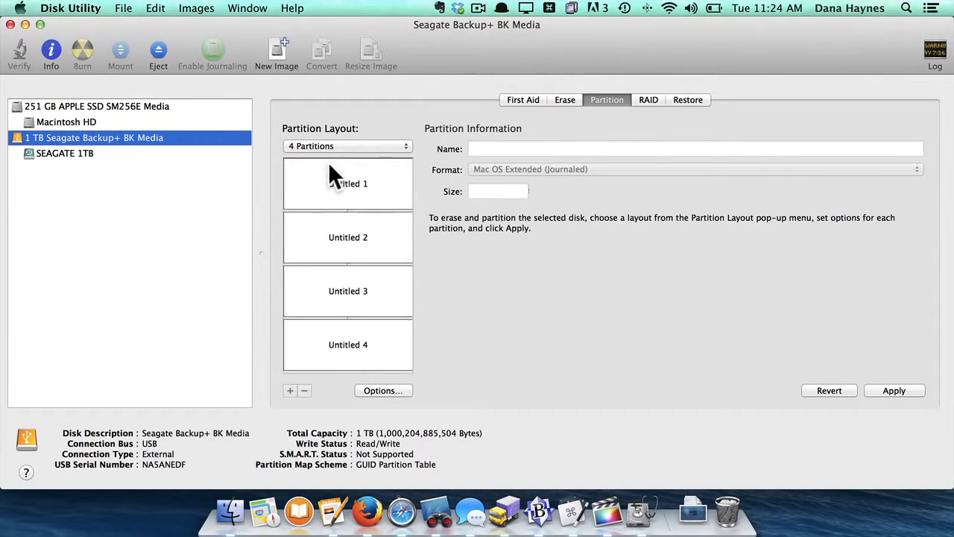
click(344, 202)
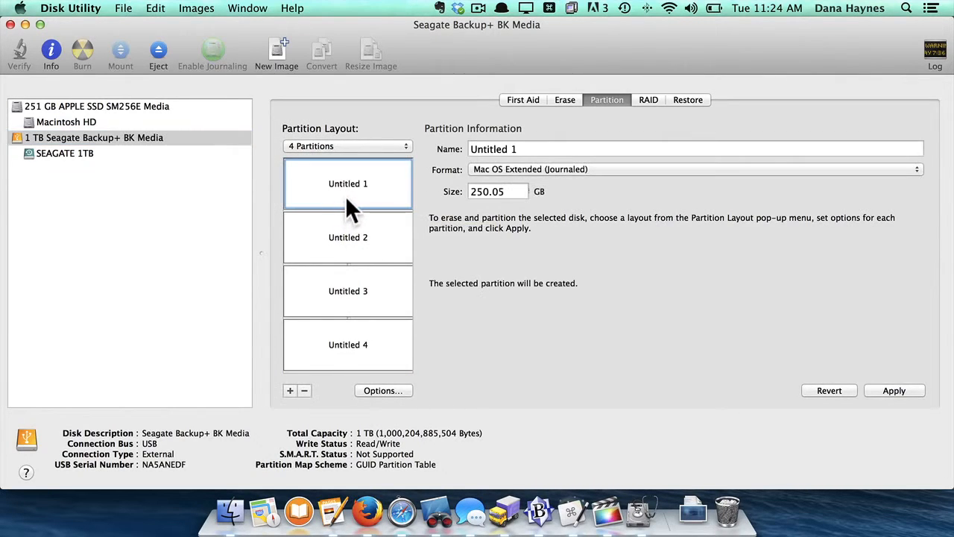
mouse_move(340, 209)
mouse_down()
mouse_move(345, 247)
mouse_move(349, 203)
mouse_move(353, 220)
mouse_up()
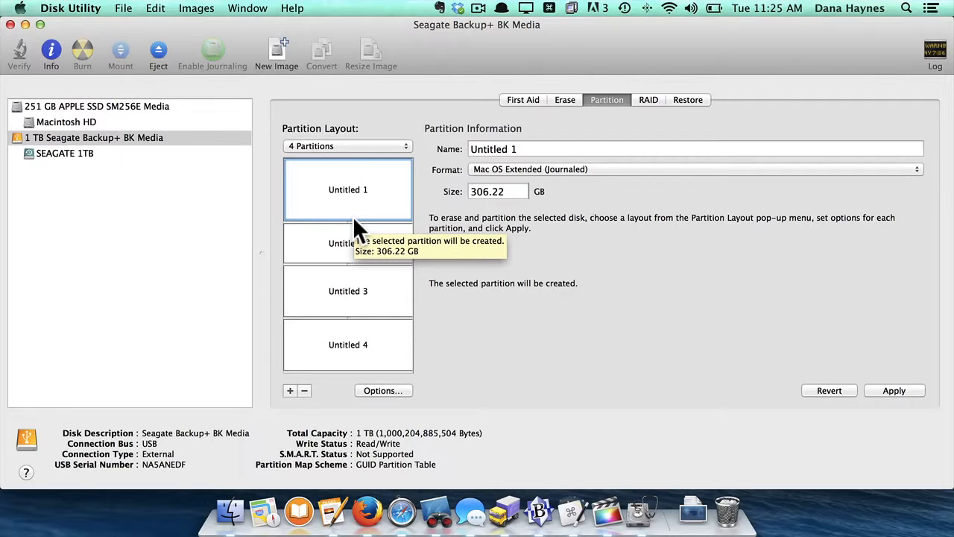
Change the Seagate disk's partition layout to 2 partitions and shrink the first partition to about 184 GB.
click(330, 146)
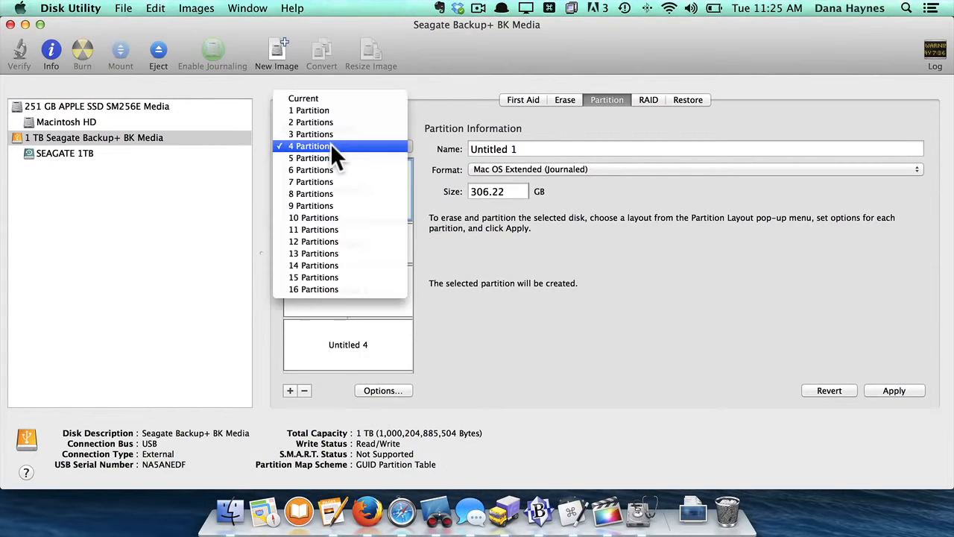
click(331, 123)
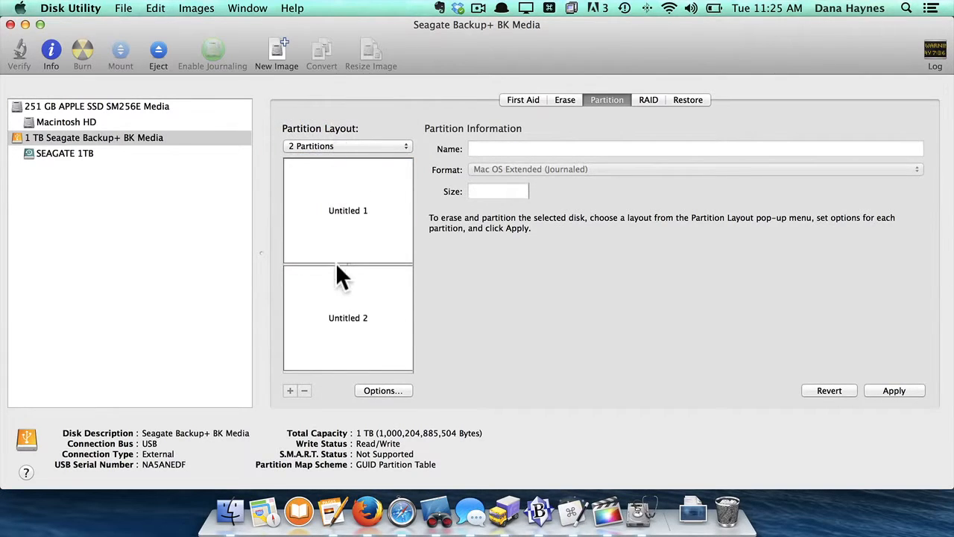
drag(345, 263, 350, 198)
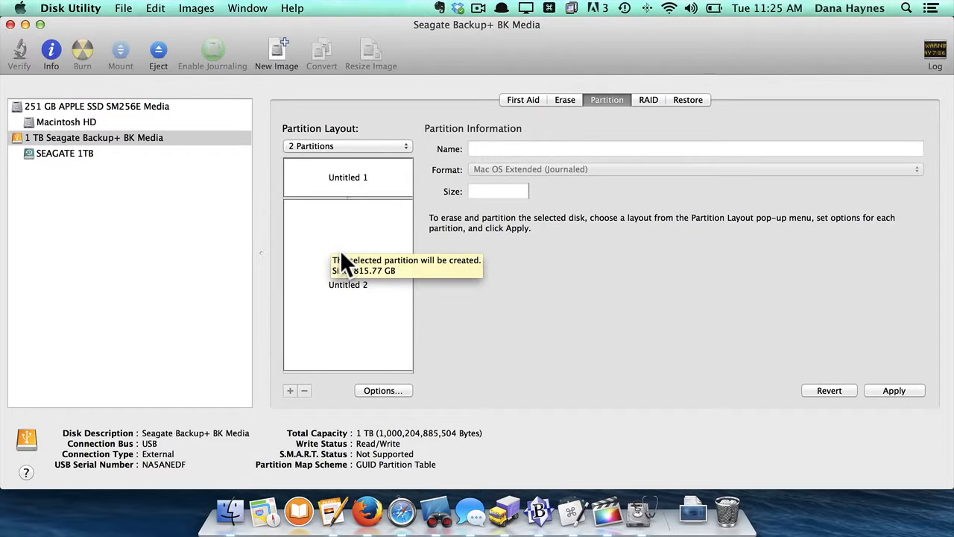
Switch to Finder with other apps hidden to view the desktop drive icons, and compare them with the partition layout back in Disk Utility.
click(241, 513)
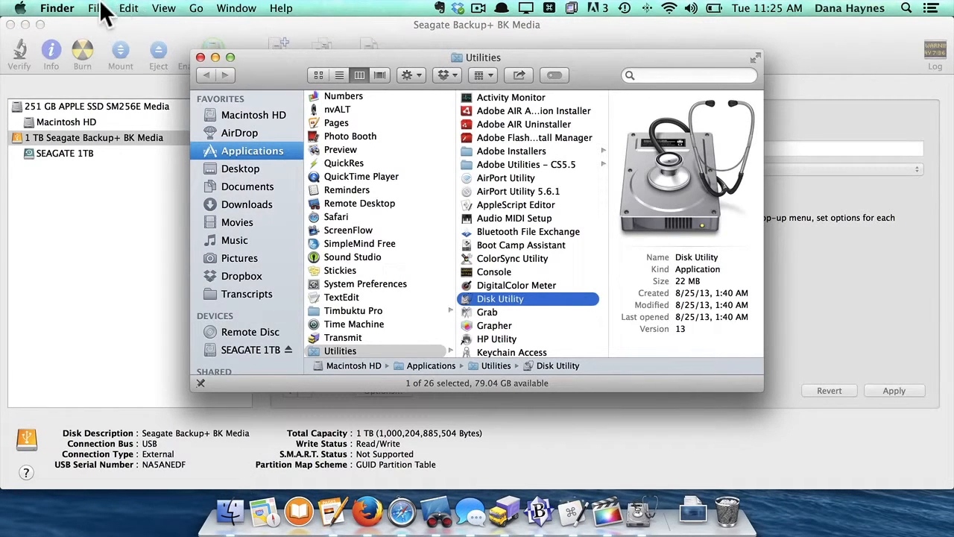
click(58, 8)
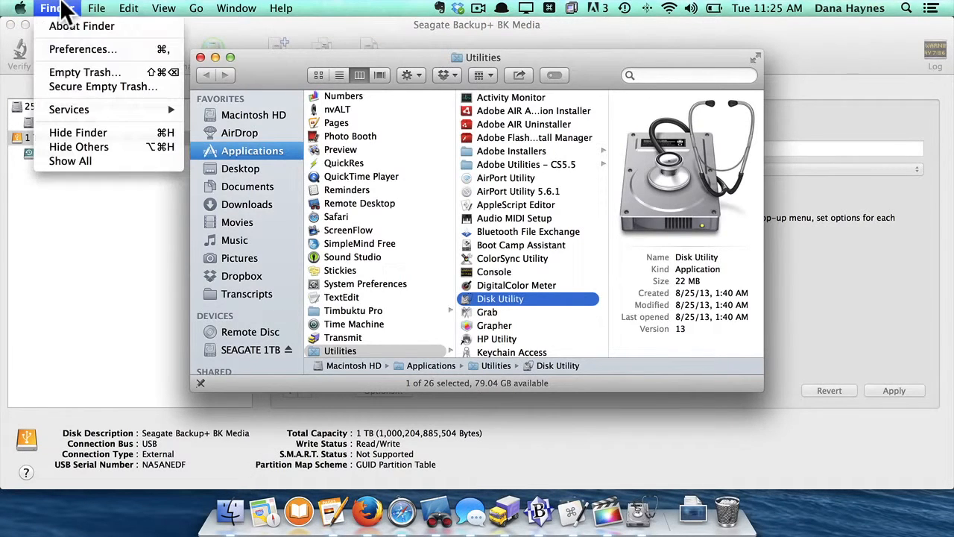
click(77, 147)
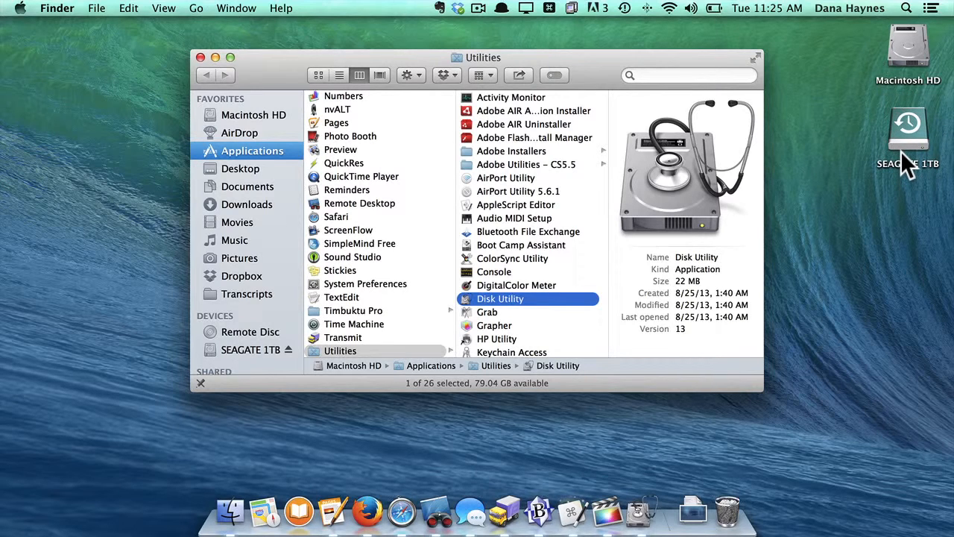
click(641, 511)
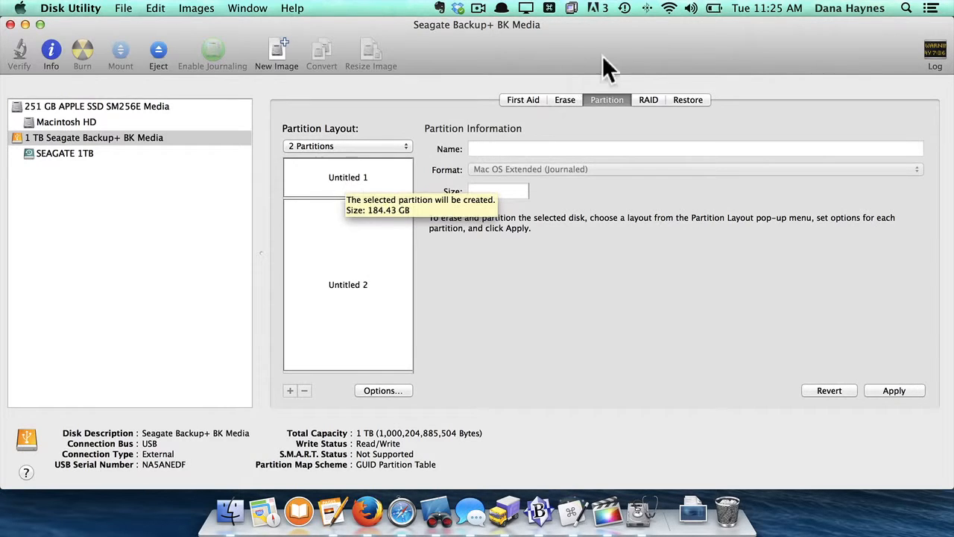
drag(640, 49, 542, 51)
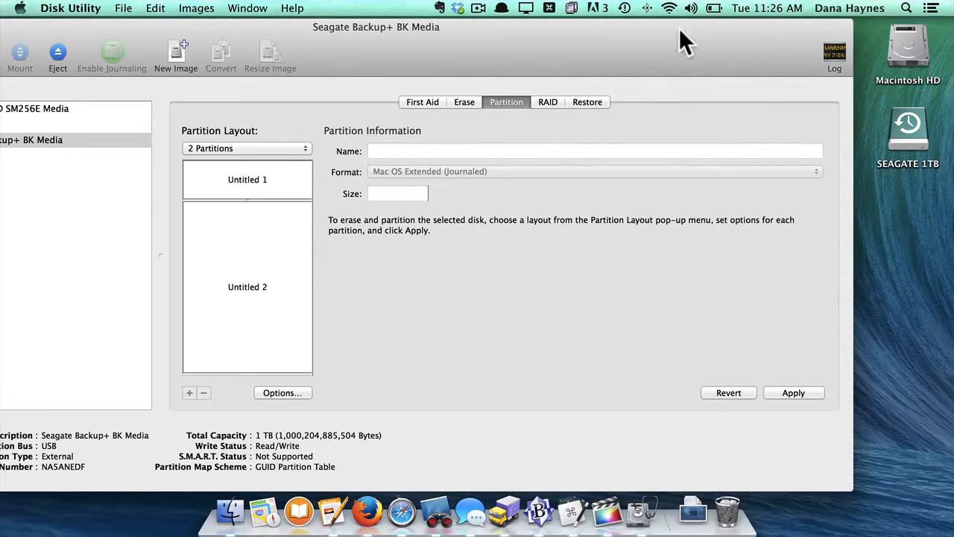
drag(669, 35, 749, 34)
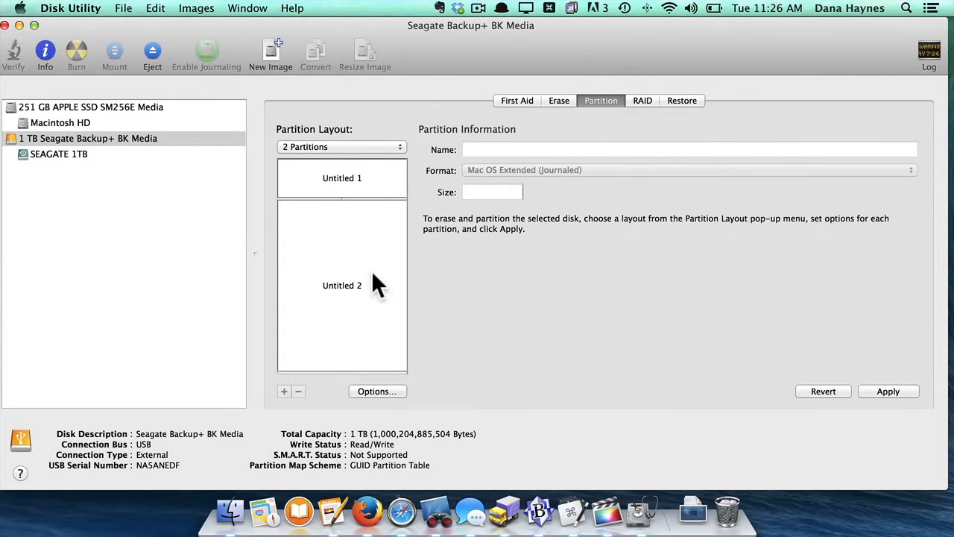
Set the Seagate disk to a 1 Partition layout with Mac OS Extended (Journaled) format and the GUID Partition Table scheme.
click(342, 144)
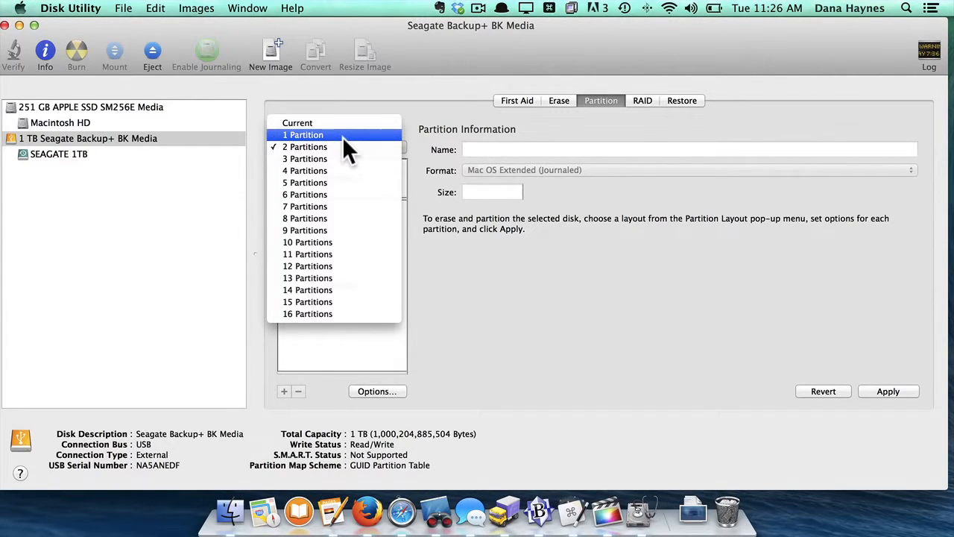
click(343, 139)
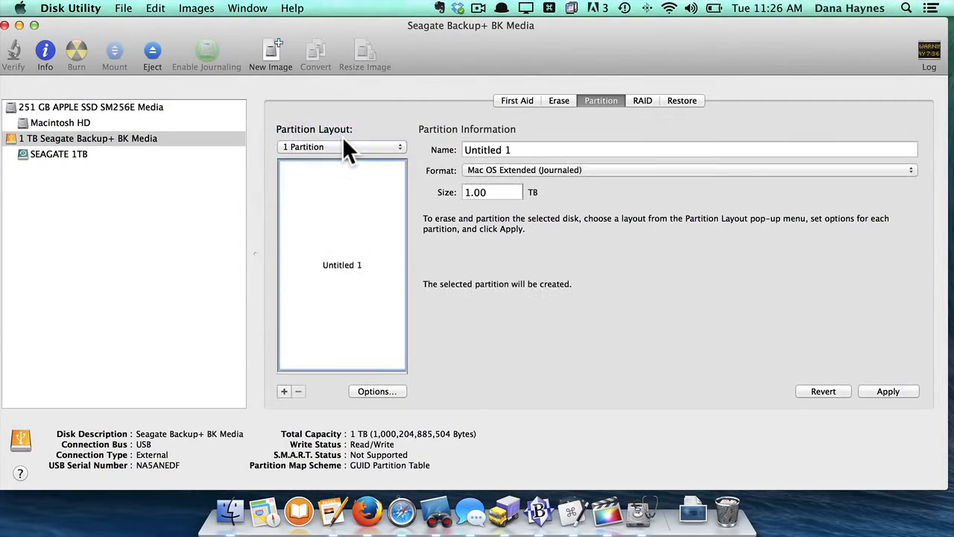
click(502, 168)
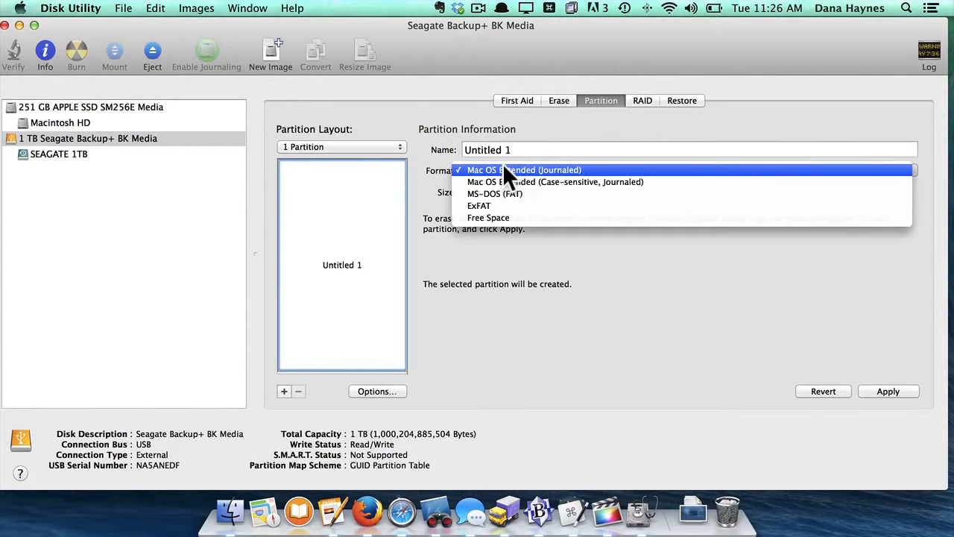
click(553, 167)
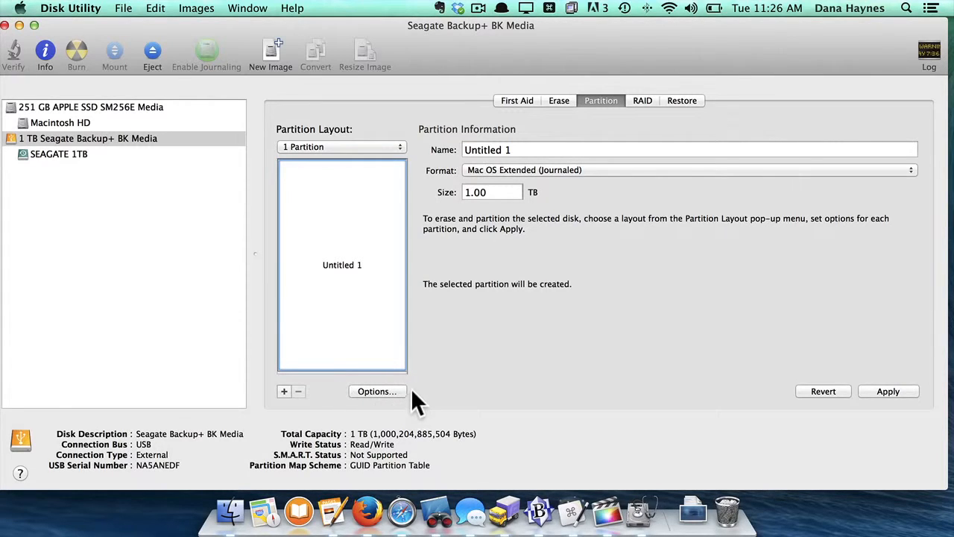
click(391, 389)
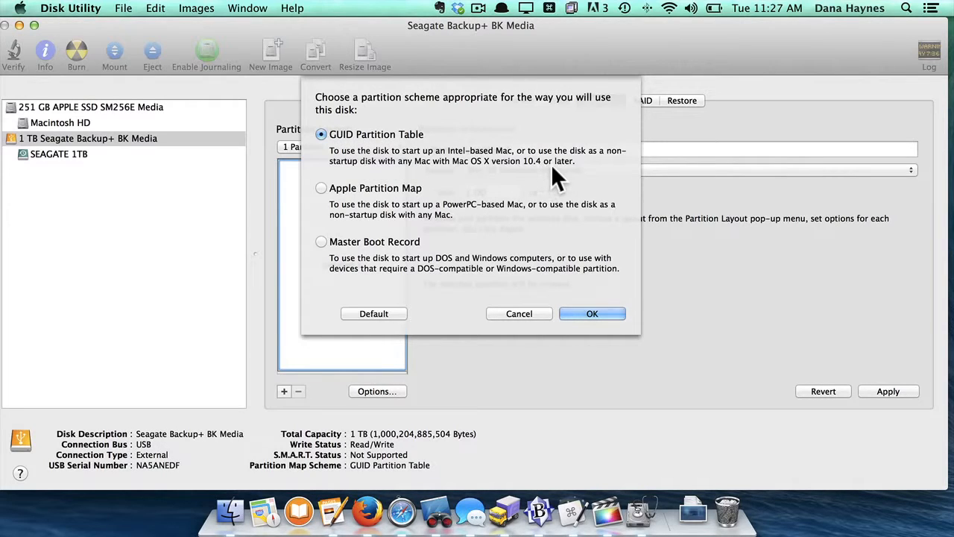
click(589, 312)
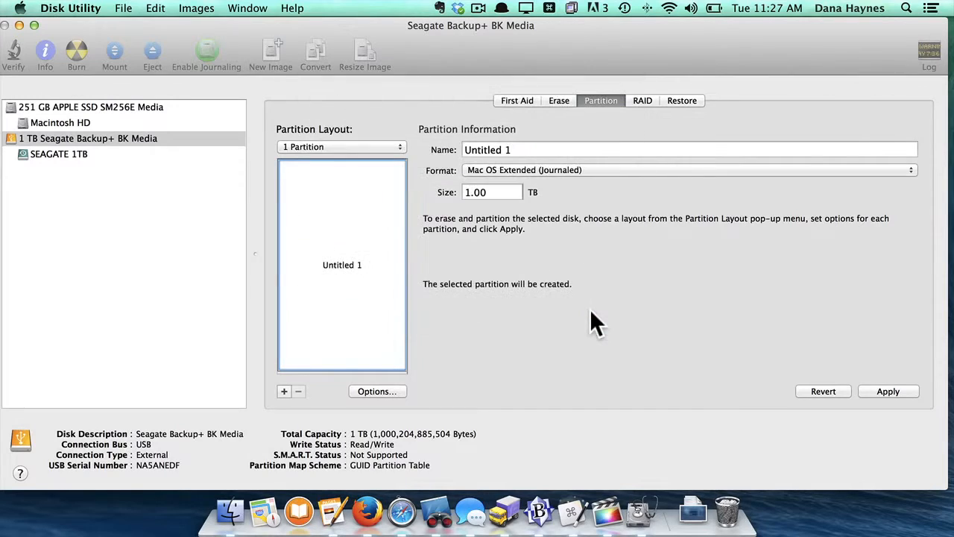
Request applying the single-partition layout, cancel at the confirmation, and review the available partition formats without changing the format.
click(898, 390)
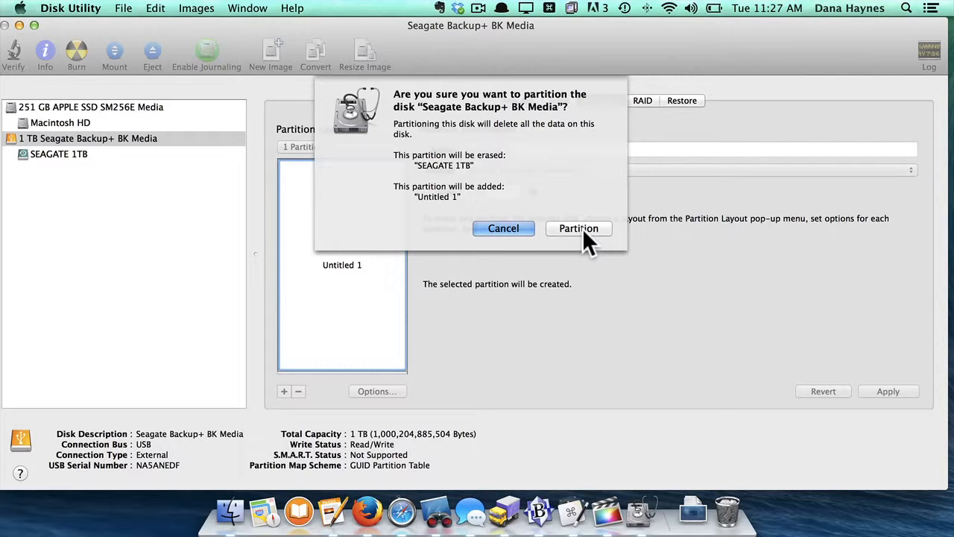
click(517, 226)
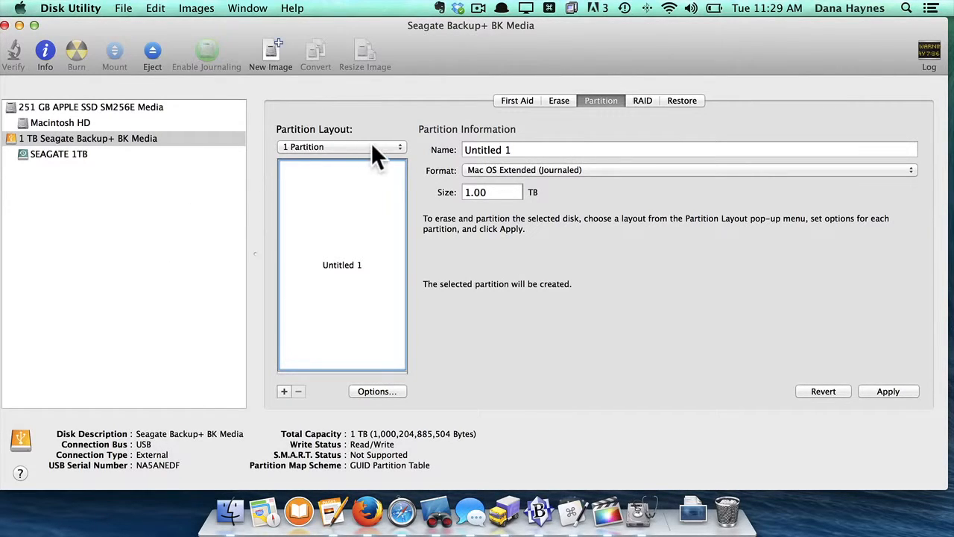
click(502, 169)
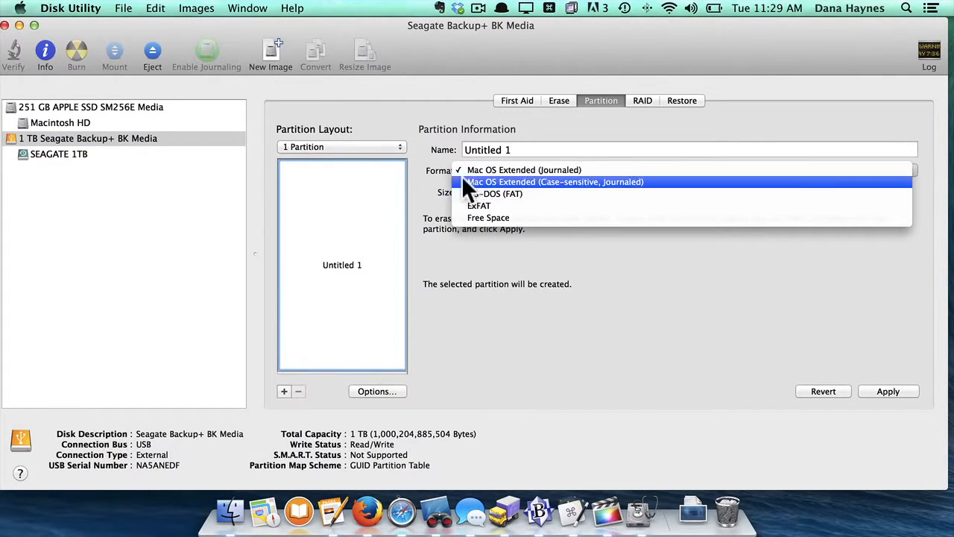
click(395, 109)
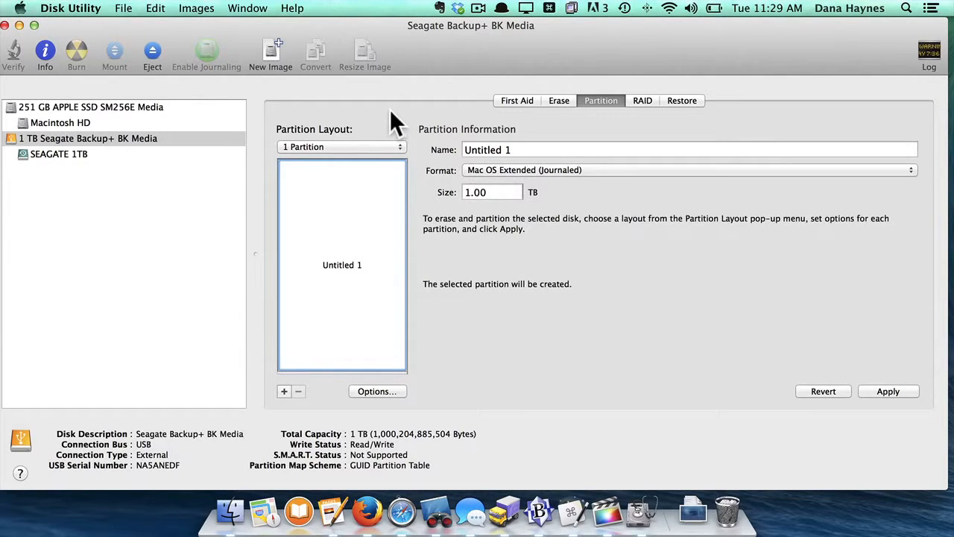